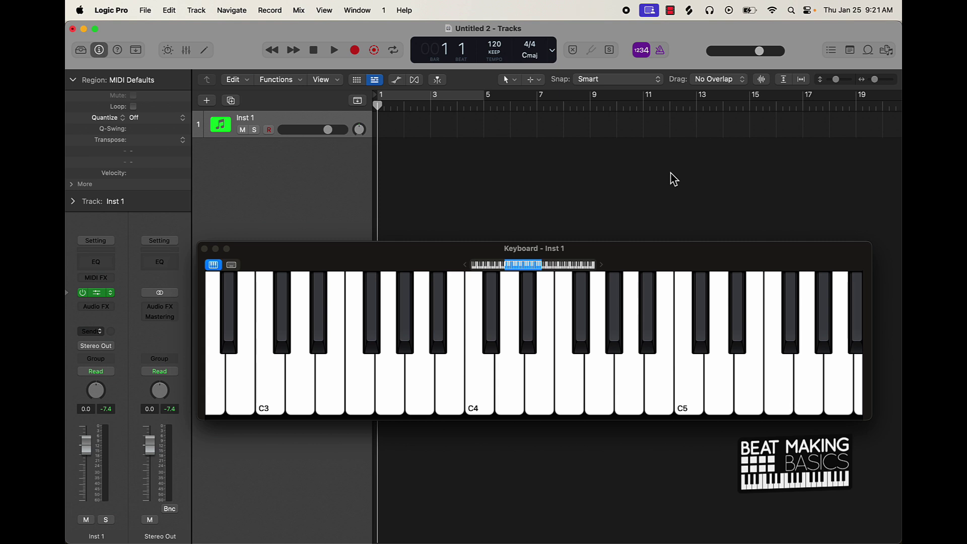
Play C4, shift the on-screen keyboard down an octave, then play C3 and D3
key(a)
scroll(497, 310, left, 5)
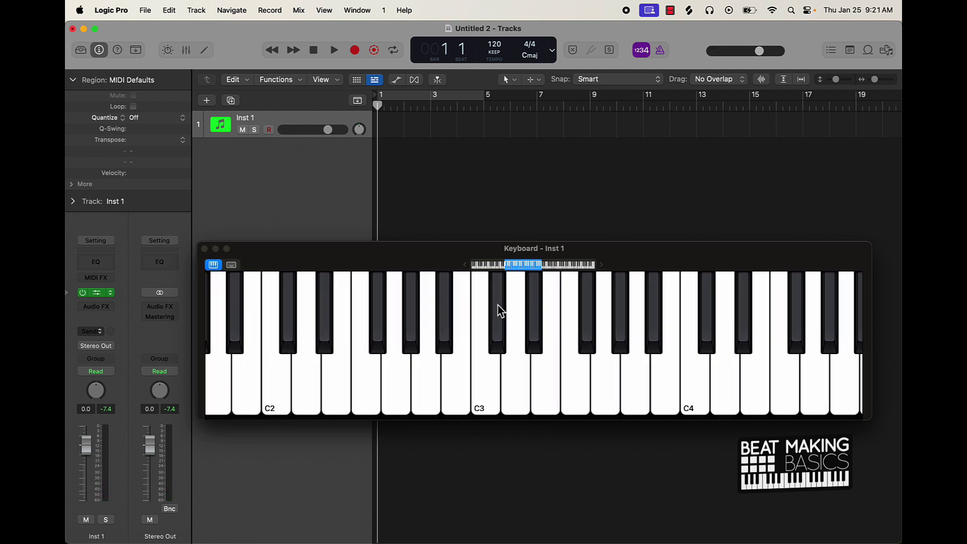
key(a)
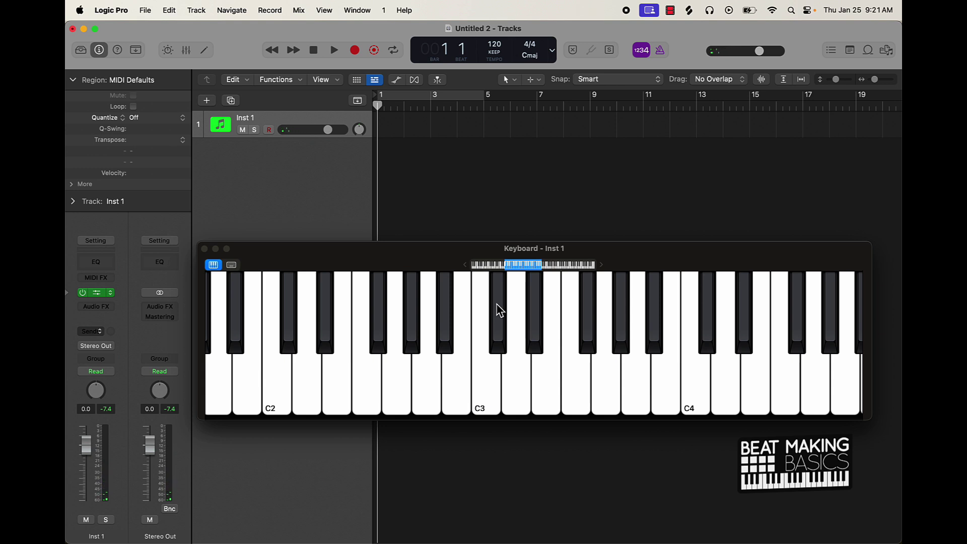
key(s)
key(a)
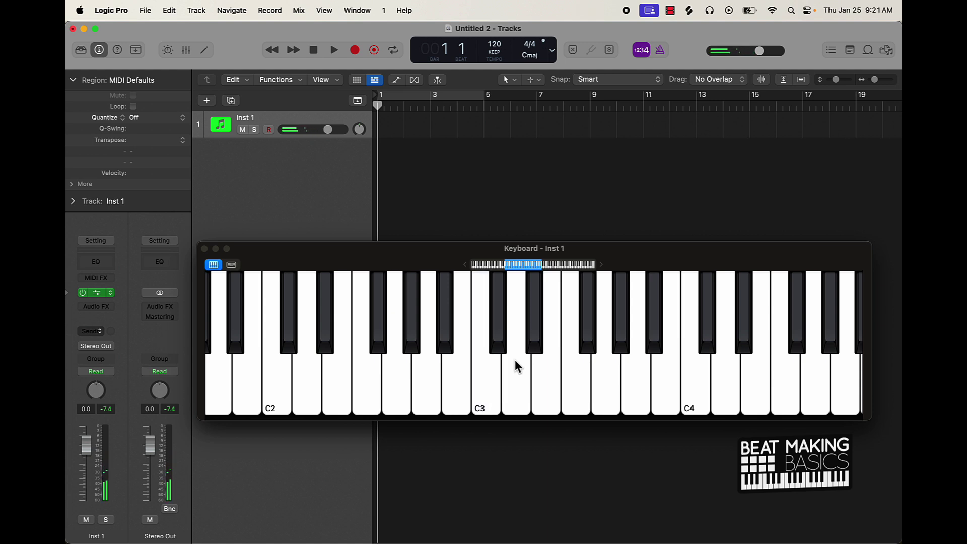
click(517, 367)
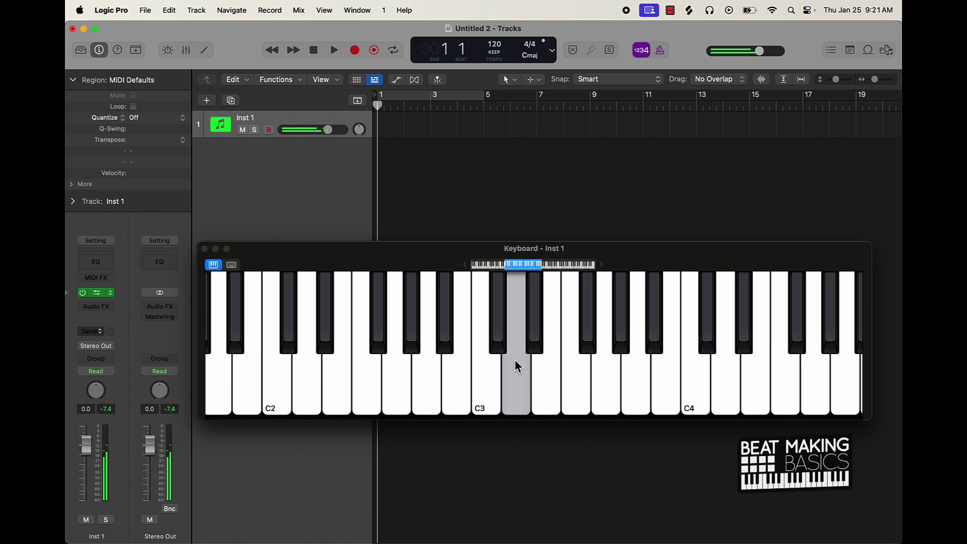
key(e)
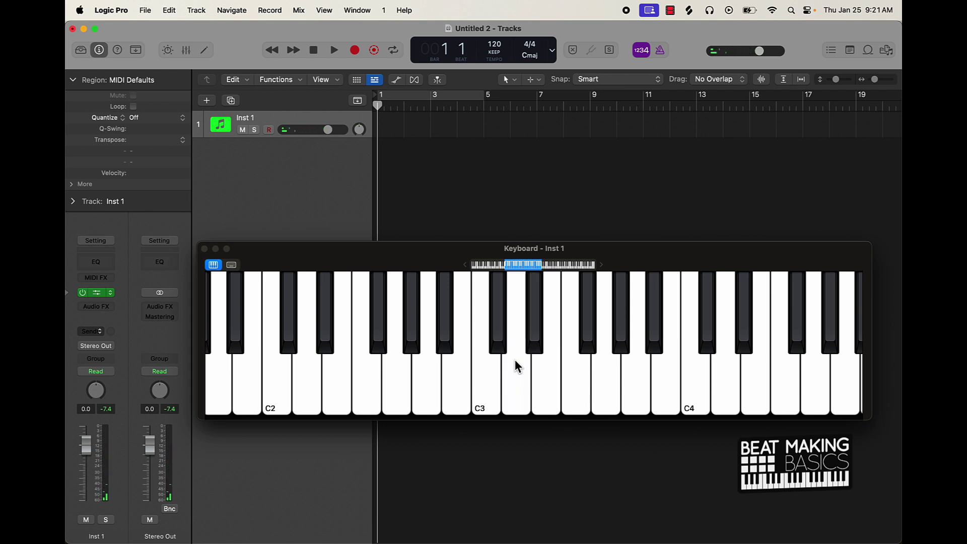
key(f)
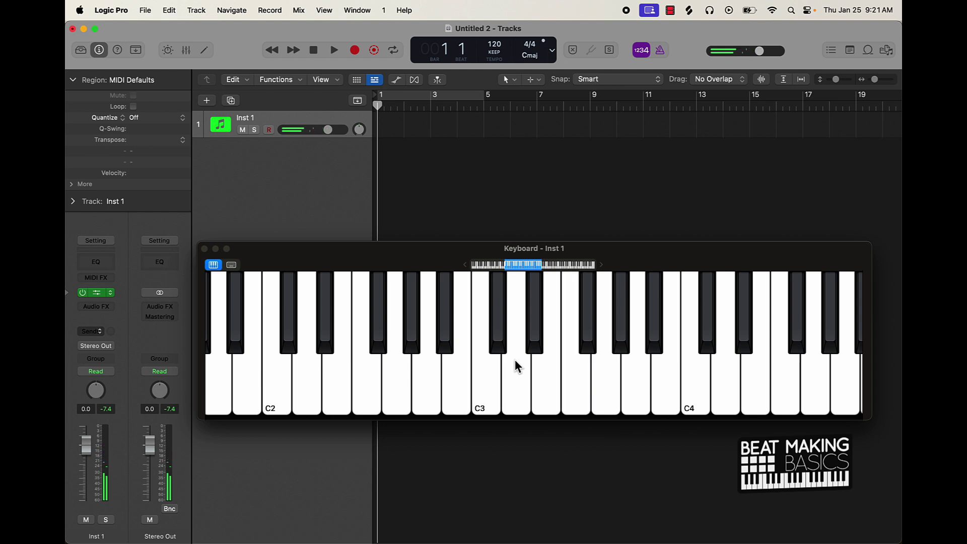
key(g)
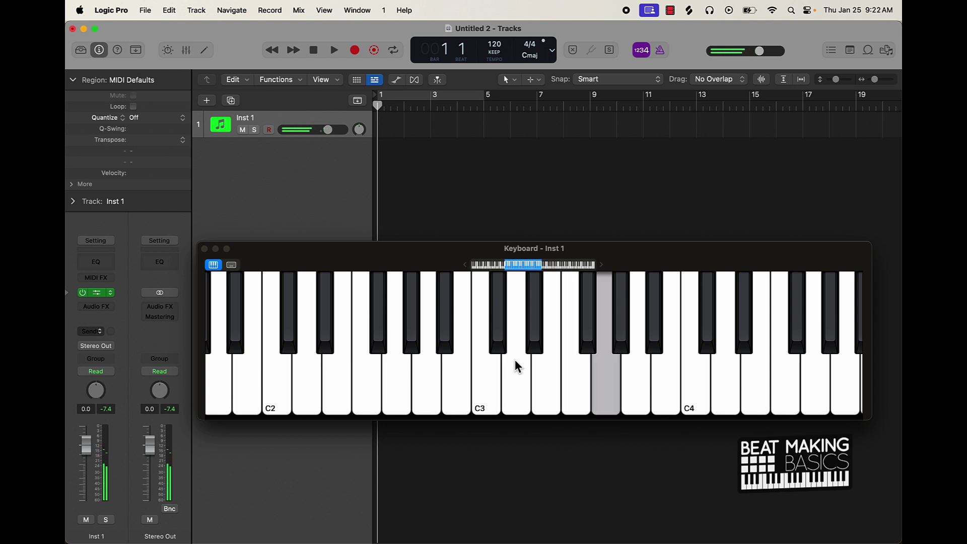
key(y)
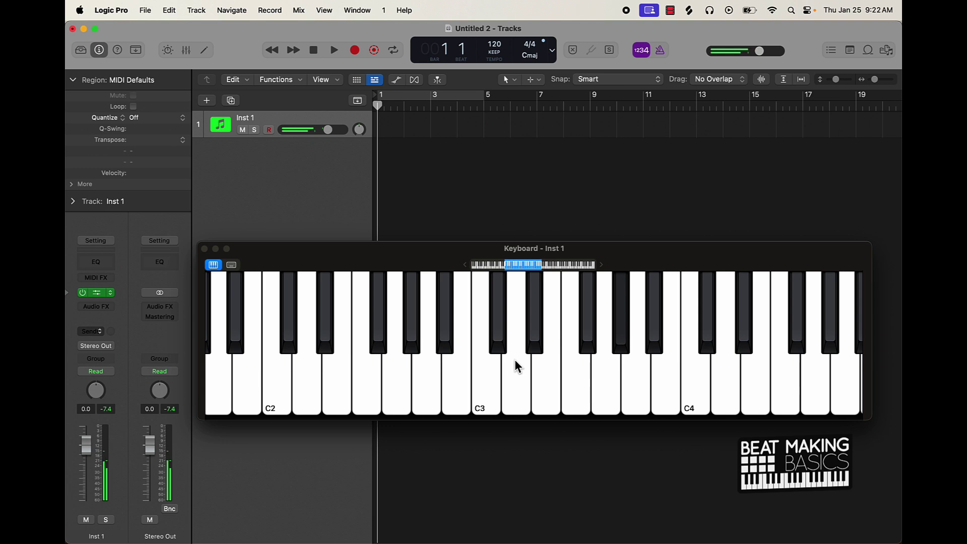
key(u)
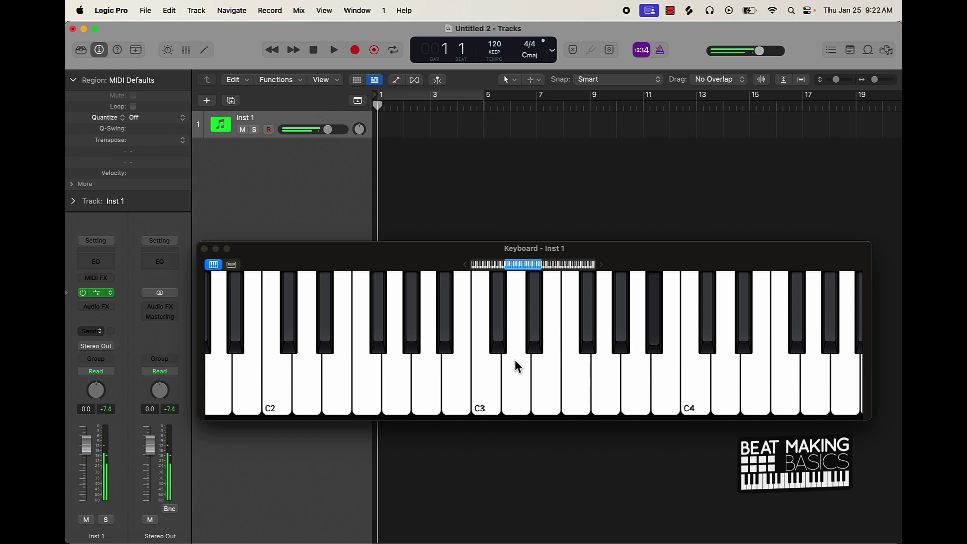
key(k)
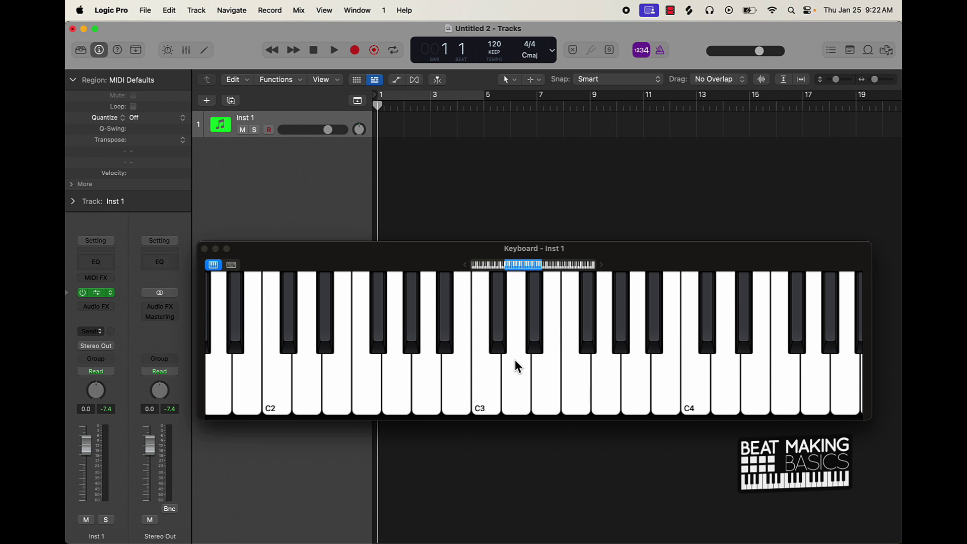
key(a)
key(s)
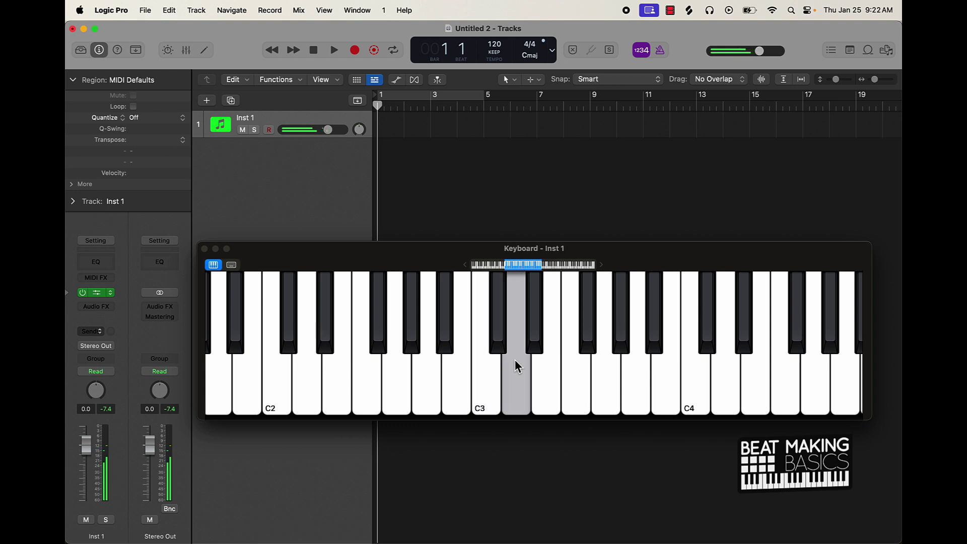
key(d)
key(f)
key(y)
key(u)
key(k)
key(y)
key(g)
key(f)
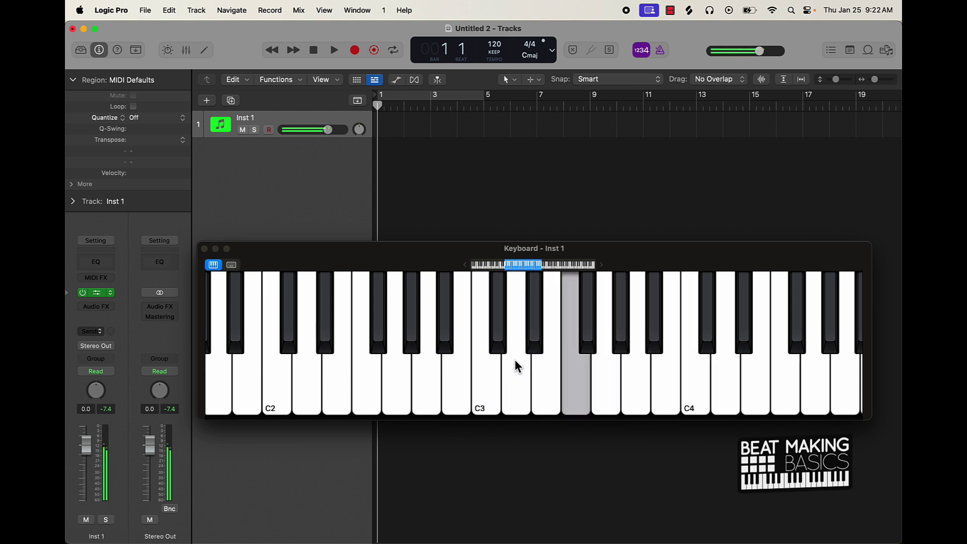
key(e)
key(a)
key(z)
key(a)
key(g)
key(k)
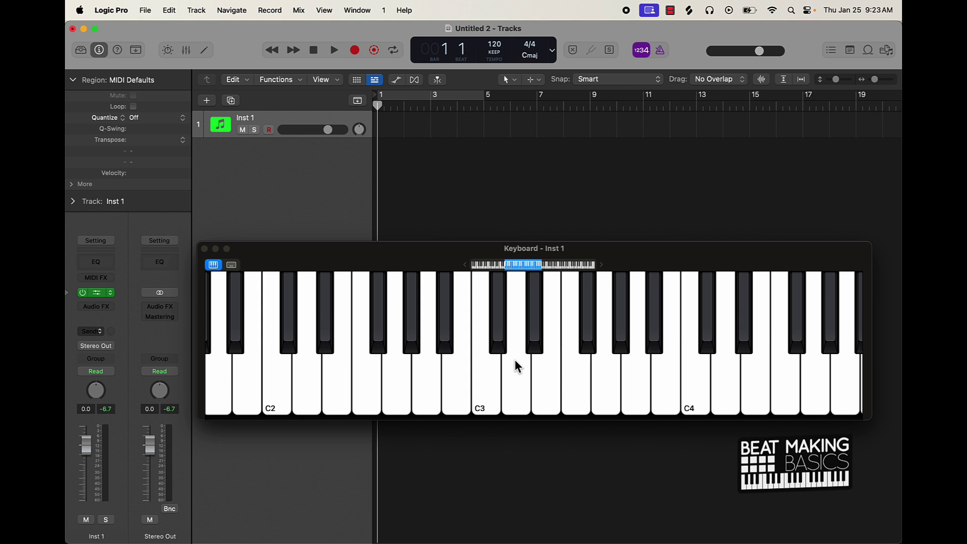
Play a run from C3 up through G3, G#3 and A#3 to C4, ending on B3–C4
key(a)
key(s)
key(e)
key(f)
key(g)
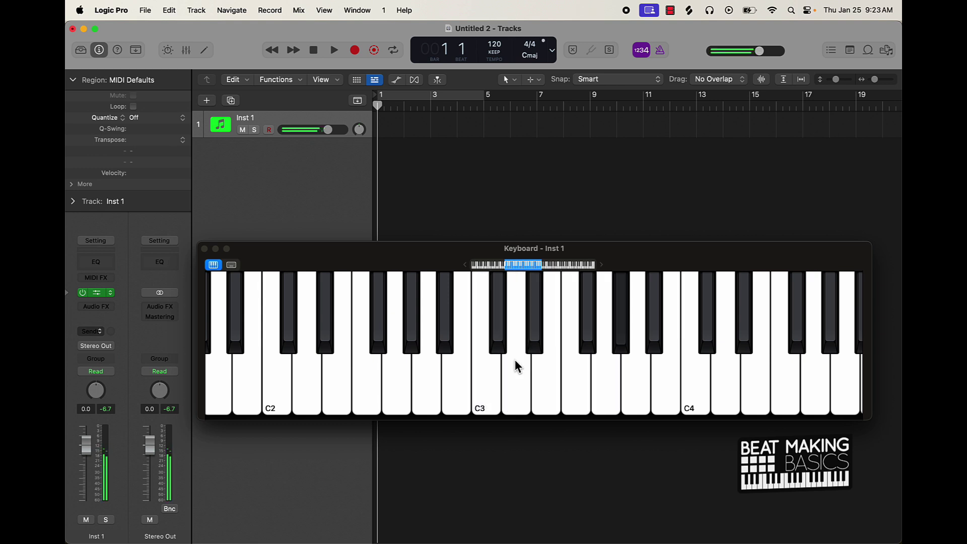
key(y)
key(u)
key(k)
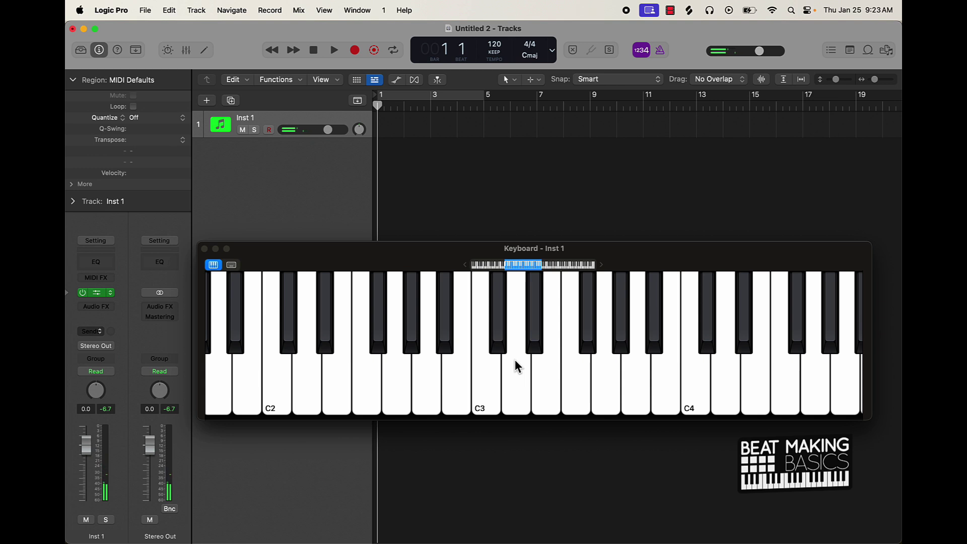
key(u)
key(j)
key(k)
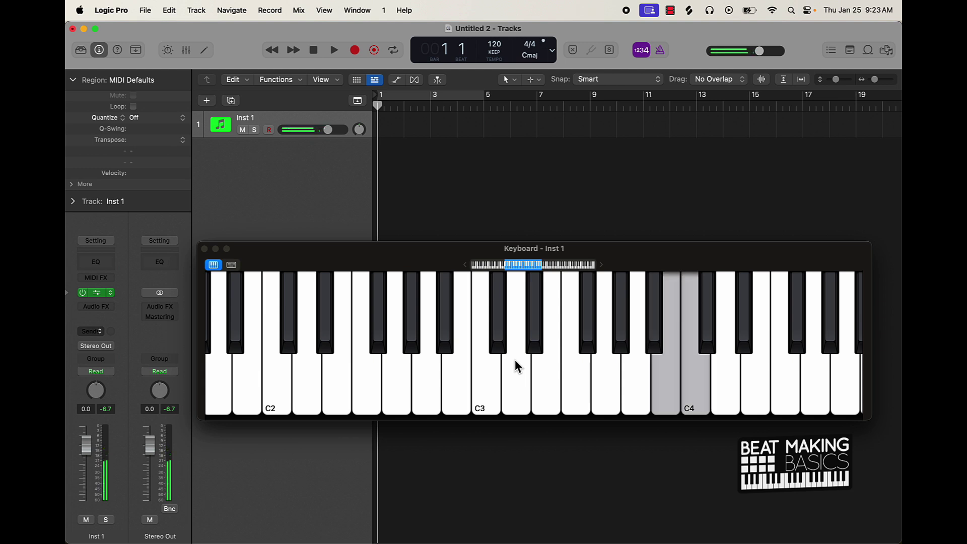
Play C3 up to F3, the B3–C4–B3 turn, then descend from G3 to C3
key(a)
key(s)
key(d)
key(f)
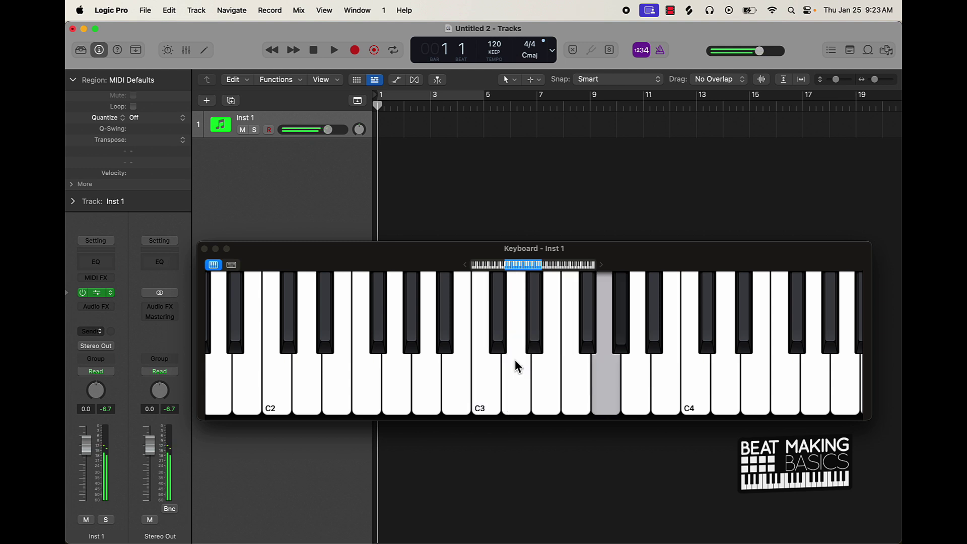
key(j)
key(k)
key(j)
key(g)
key(f)
key(e)
key(s)
key(a)
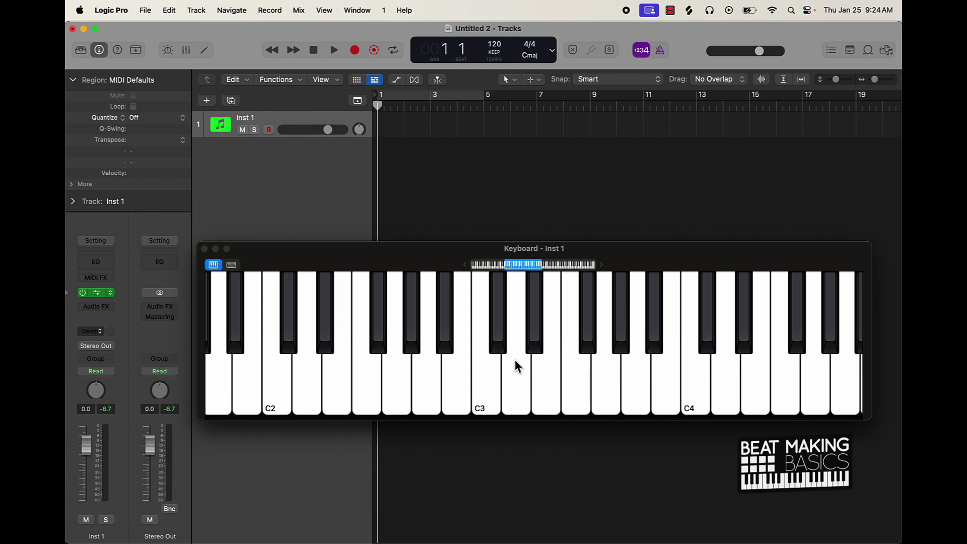
Play the rising C3 to G3 minor run, then G#3 and A#3
key(a)
key(s)
key(e)
key(f)
key(g)
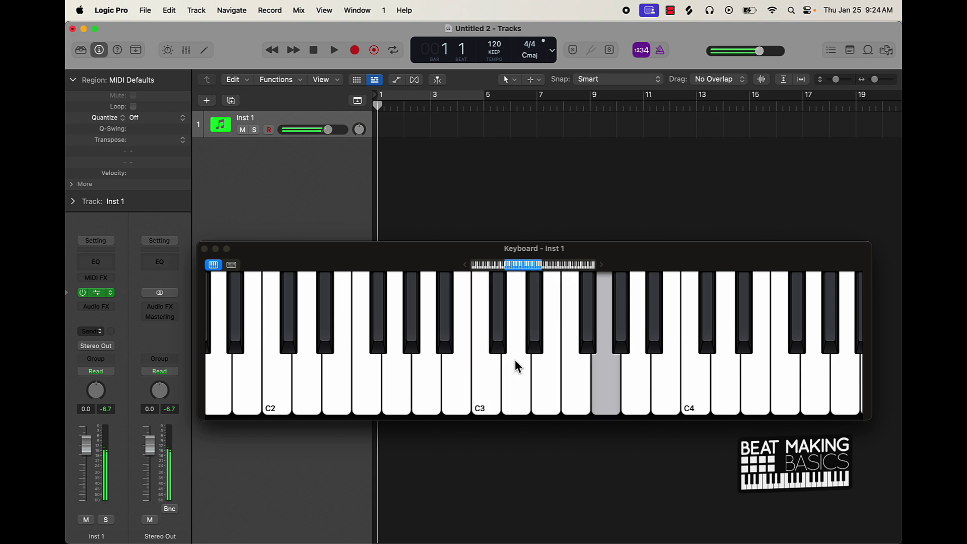
key(y)
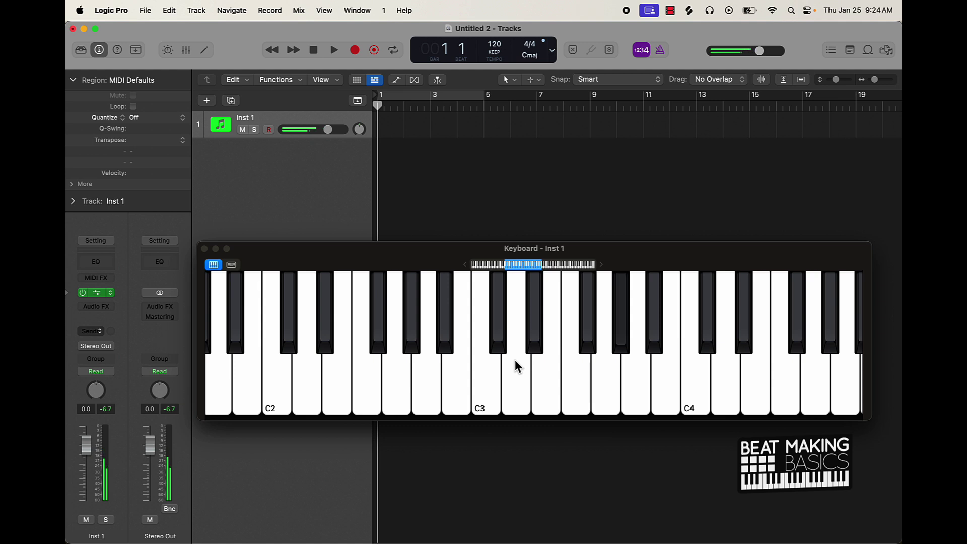
key(u)
key(u)
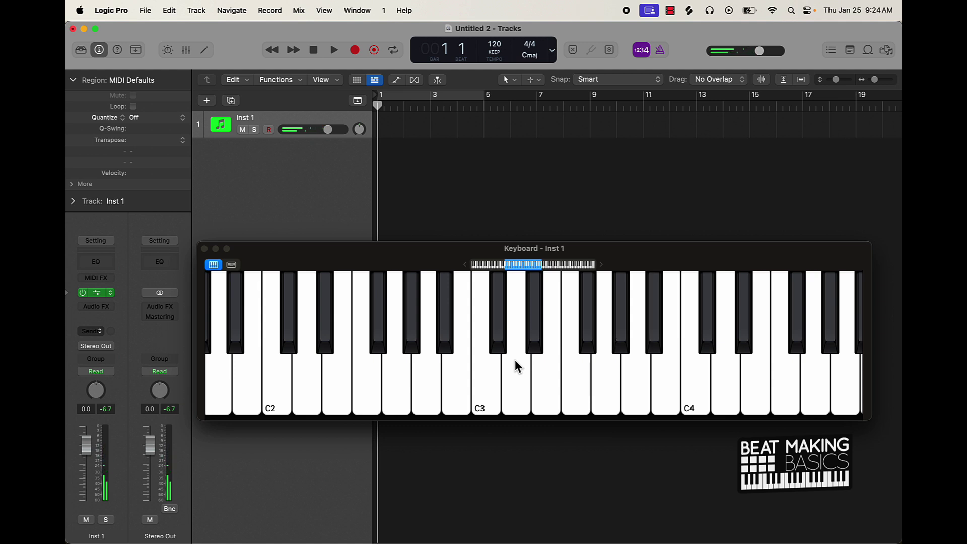
Play G#3, A#3, B3, then B3–C4–B3–A#3 back down to G3
key(y)
key(u)
key(j)
key(j)
key(k)
Play F3 up to C4, back to G3, and finish descending to C3
key(j)
key(u)
key(g)
Play the falling phrase from F3 down to C3
key(f)
key(e)
key(s)
key(a)
key(a)
key(e)
key(f)
key(g)
key(y)
key(j)
key(k)
key(j)
key(y)
key(g)
key(f)
key(e)
key(s)
key(a)
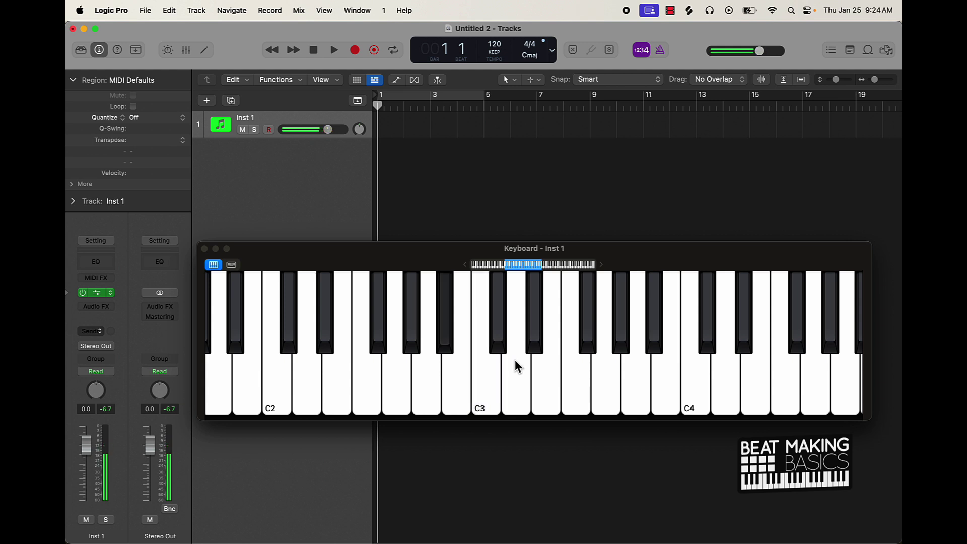
Play the bass notes C3, B2 and G2, then B2 with a brief D3
key(a)
key(j)
key(g)
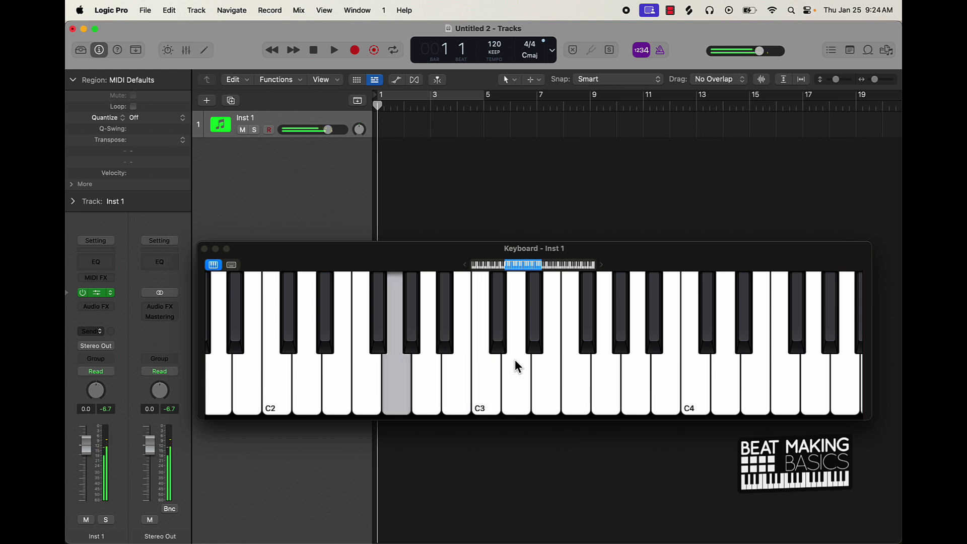
key(j)
key(l)
key(j)
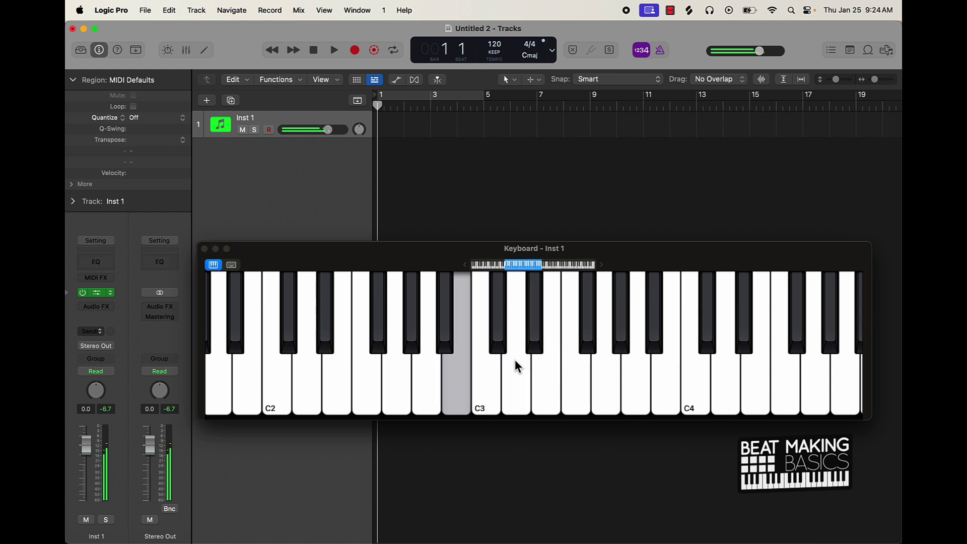
Play G2+C3 and C3+F3 dyads, then G3
key(g)
key(k)
key(x)
key(f)
key(g)
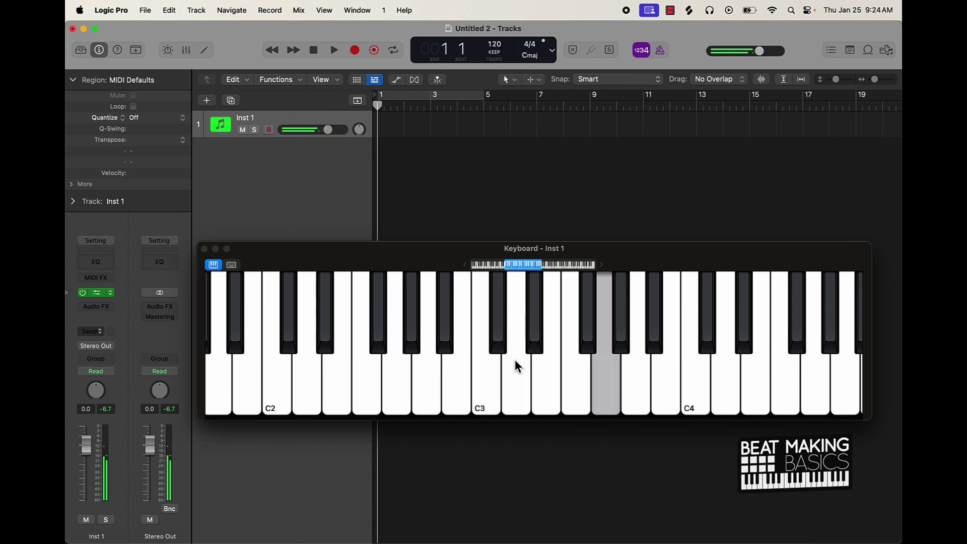
Play D3, F3 and B2, then hold the G2–D3–F3 G7 chord
key(s)
key(f)
key(j)
key(g)
key(l)
key(apostrophe)
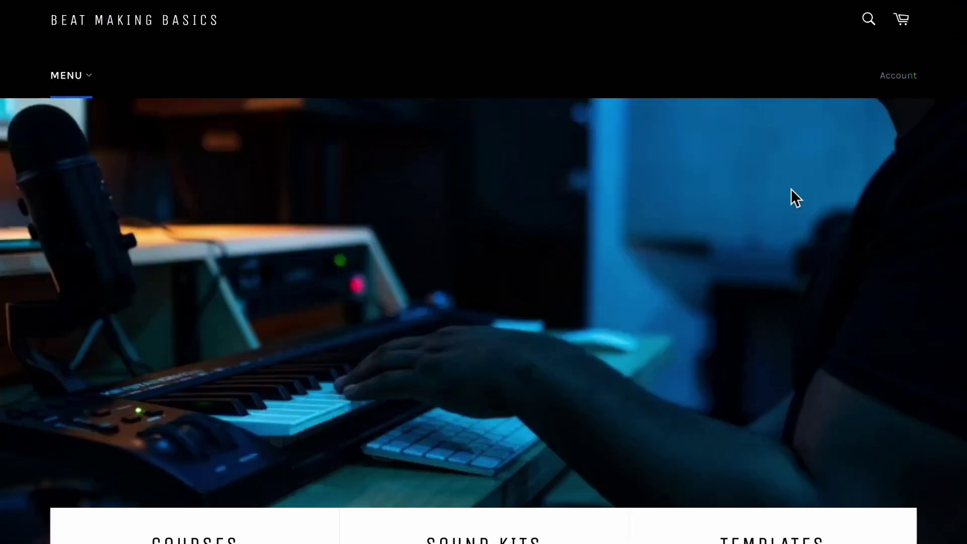
Scroll the Beat Making Basics homepage and open the COURSES card
scroll(753, 219, down, 5)
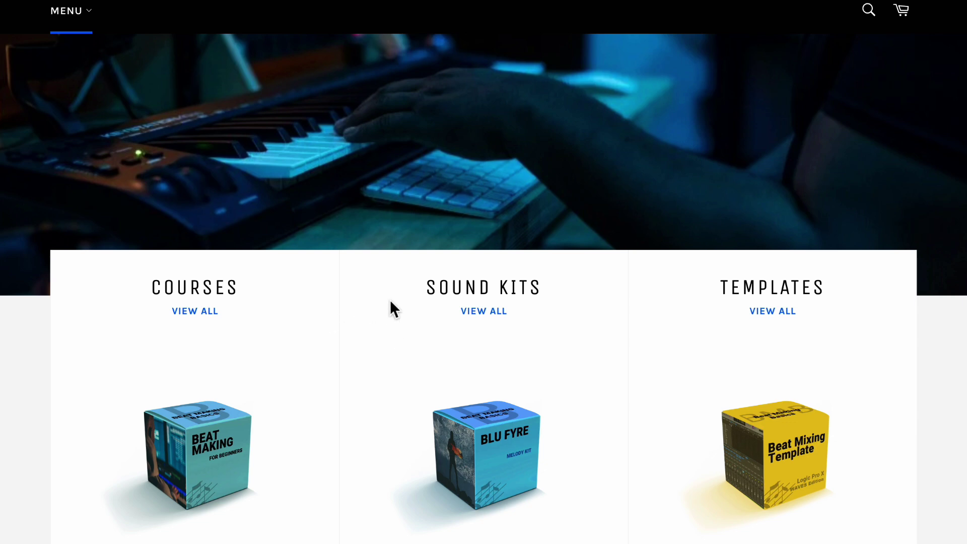
scroll(727, 318, down, 2)
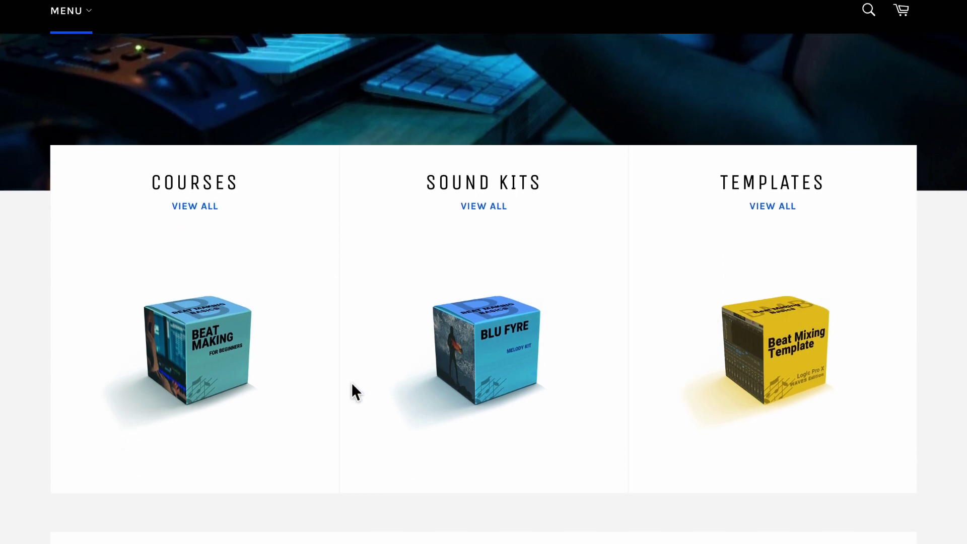
click(211, 366)
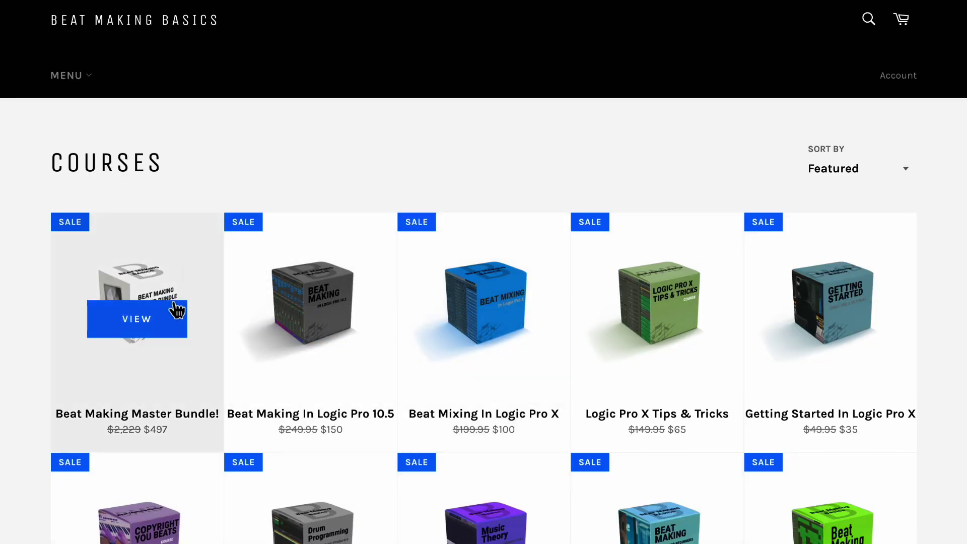
Open the Beat Making Master Bundle page, view its second and third images, and read the description
click(169, 277)
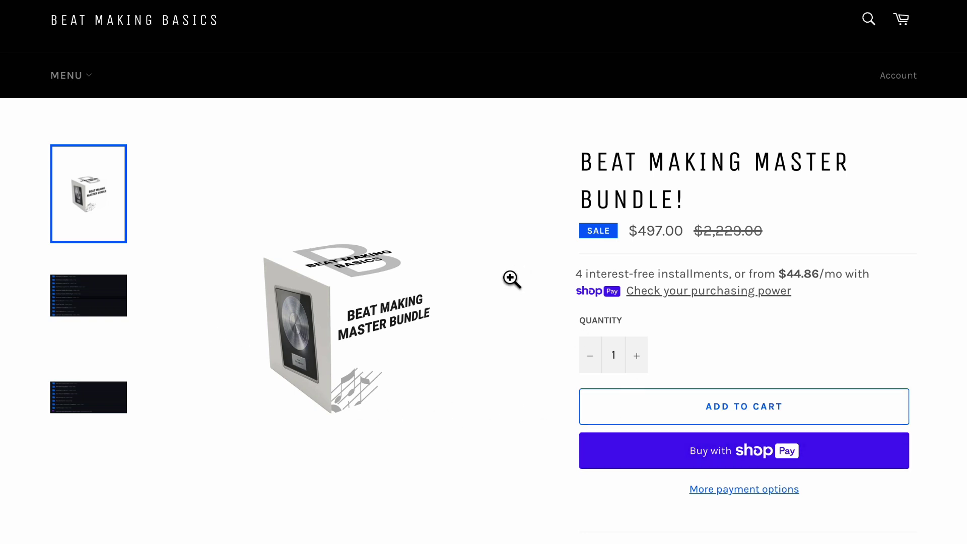
click(126, 306)
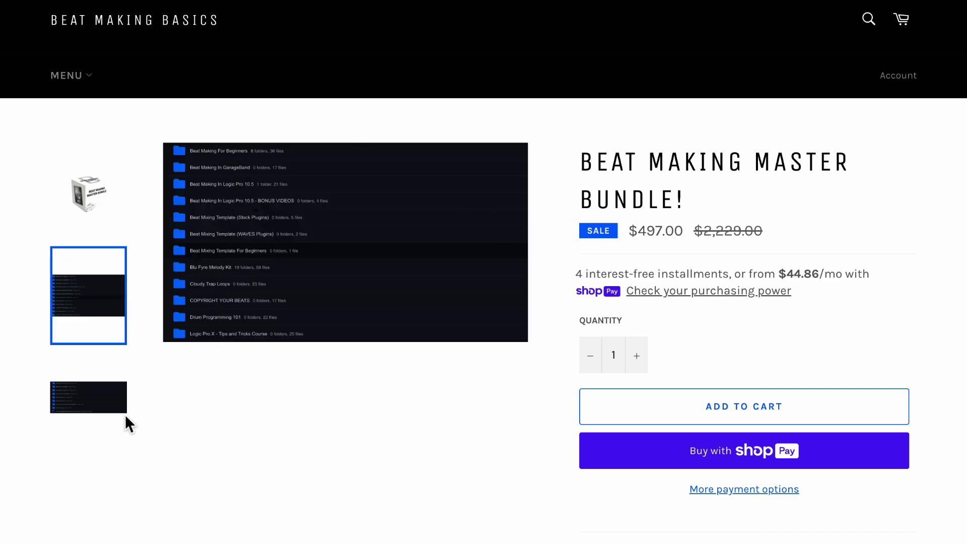
click(100, 406)
scroll(405, 421, down, 20)
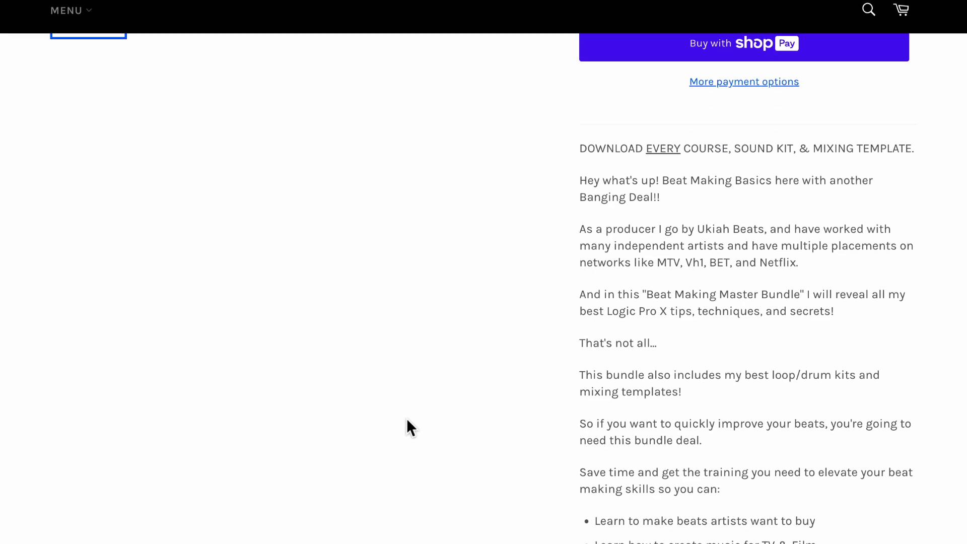
scroll(409, 416, down, 10)
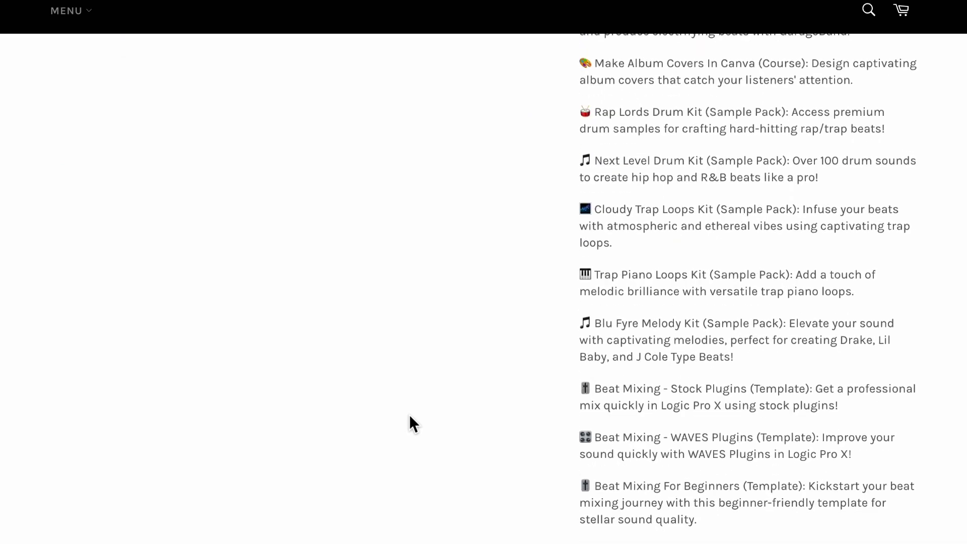